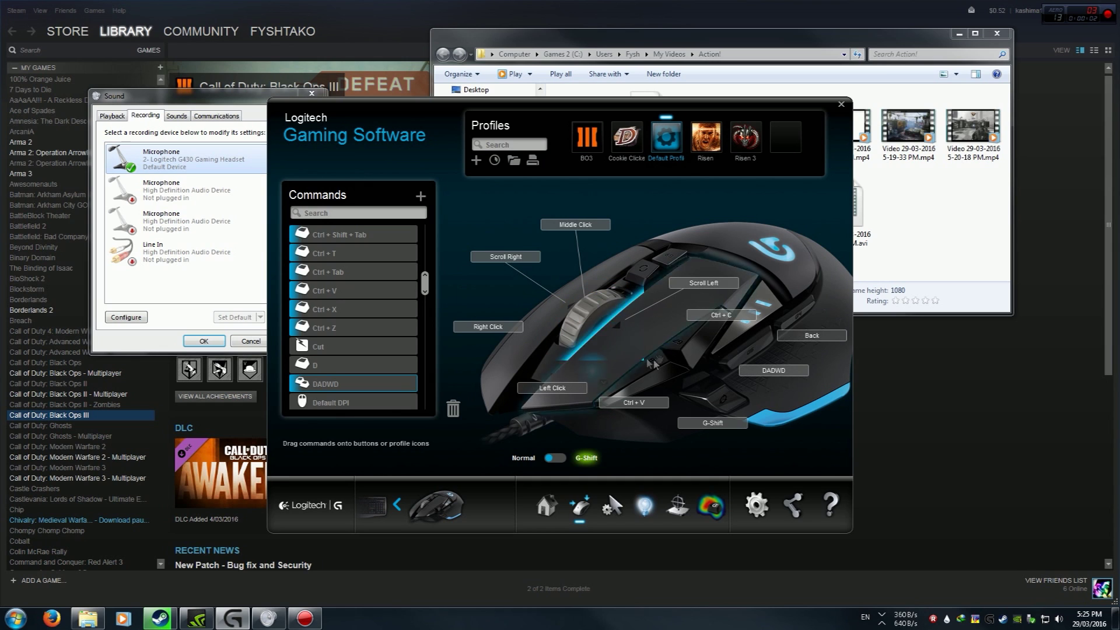
Step: Return to the mouse home screen, then switch to the keyboard device view
left_click(547, 505)
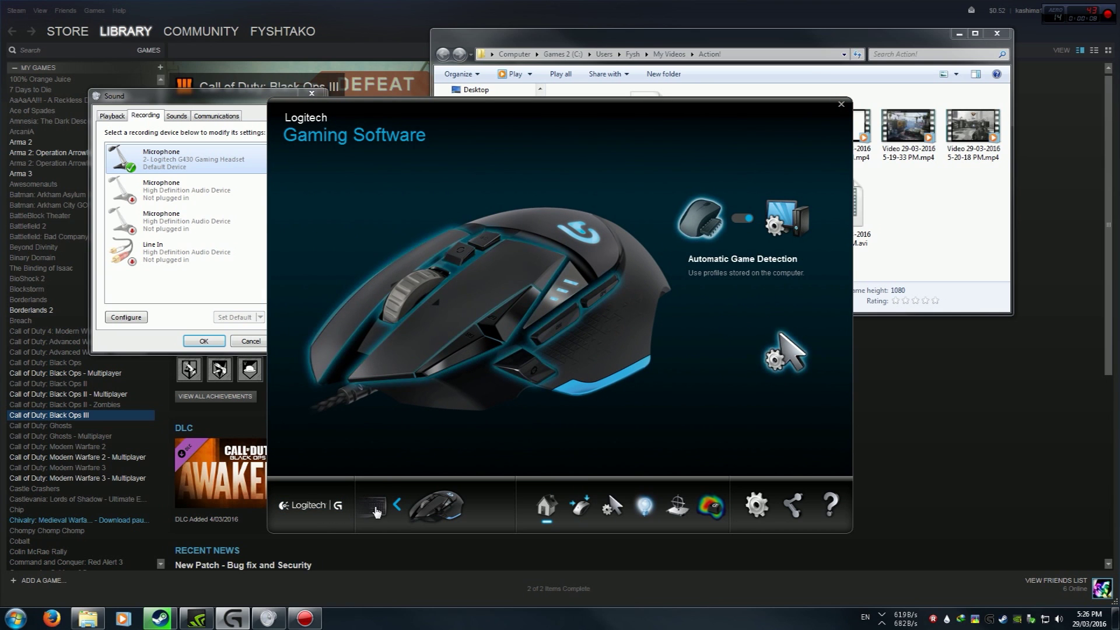
left_click(396, 505)
left_click(475, 507)
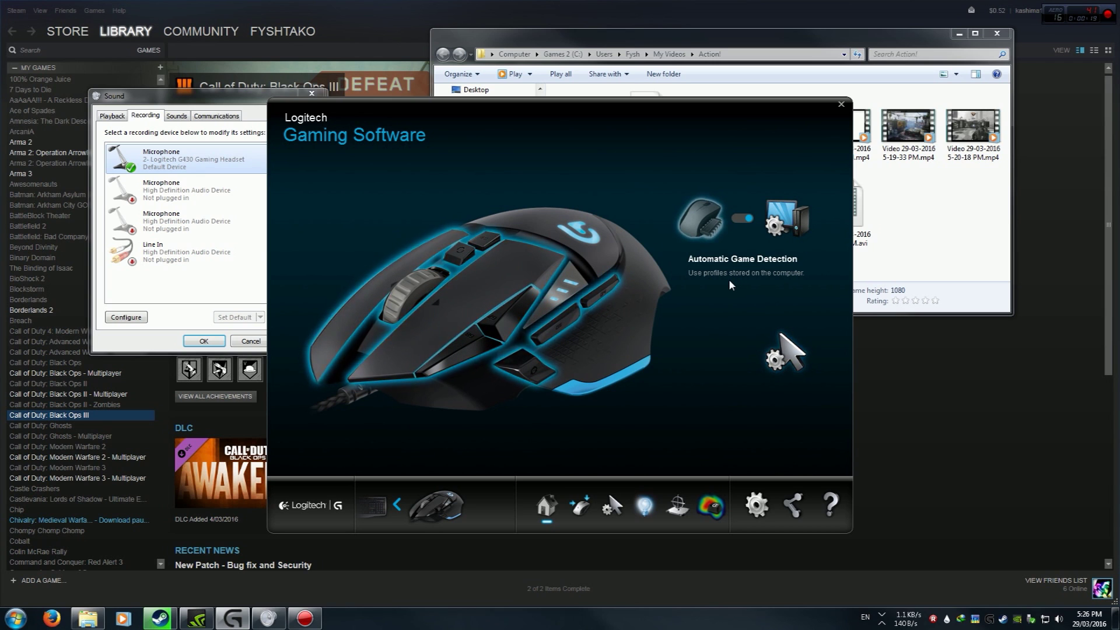
key("F9")
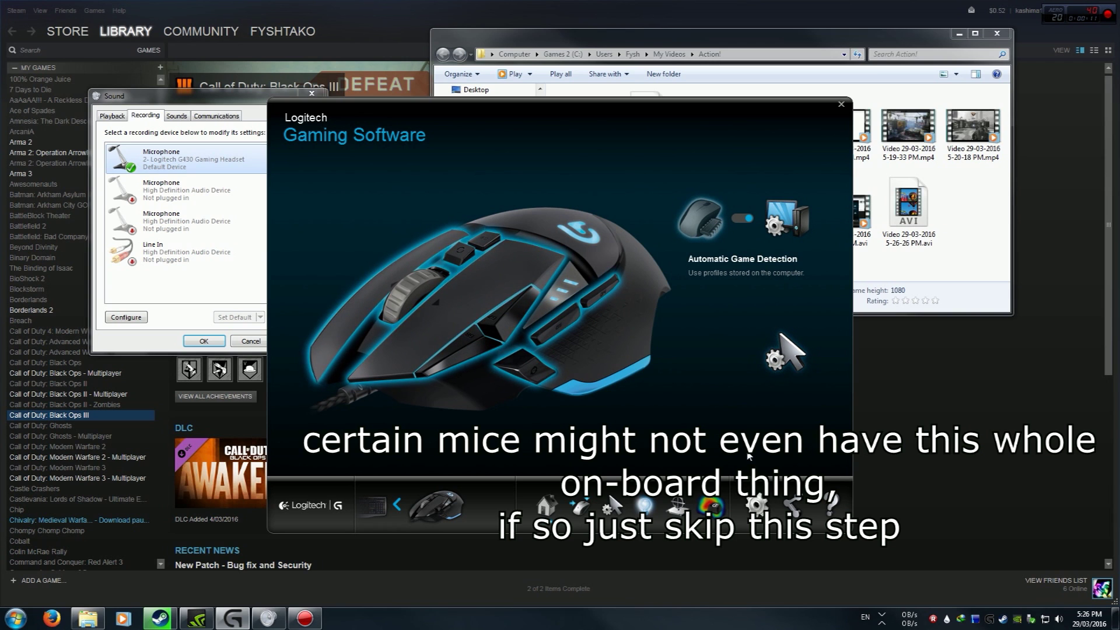
Step: Show the mouse button assignments, cancel a new profile, and open the DADWD button's options
left_click(580, 508)
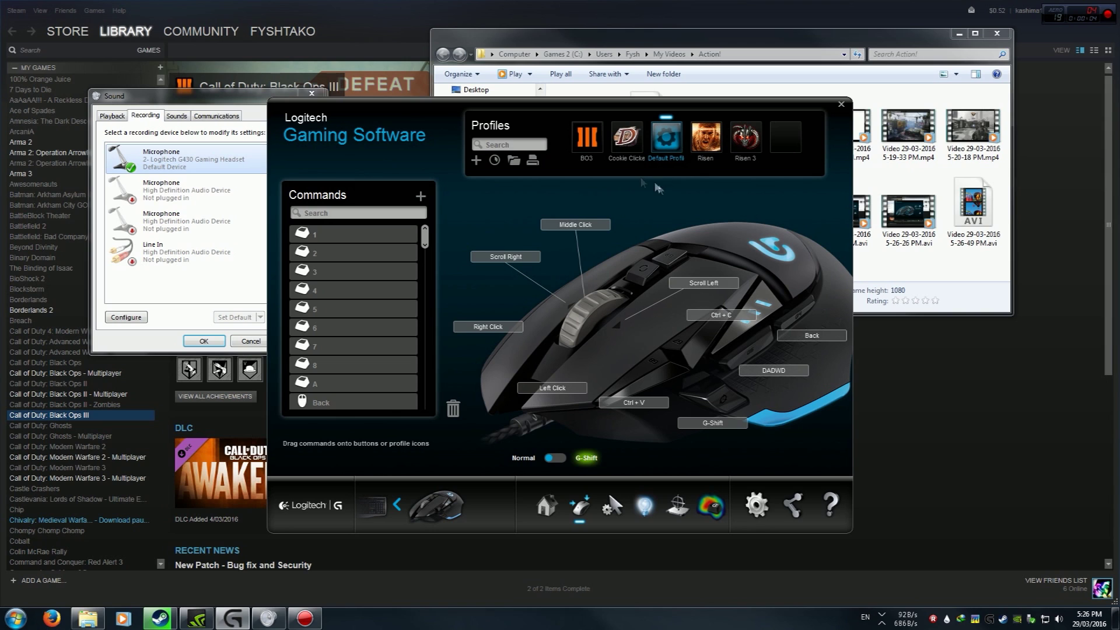
left_click(476, 161)
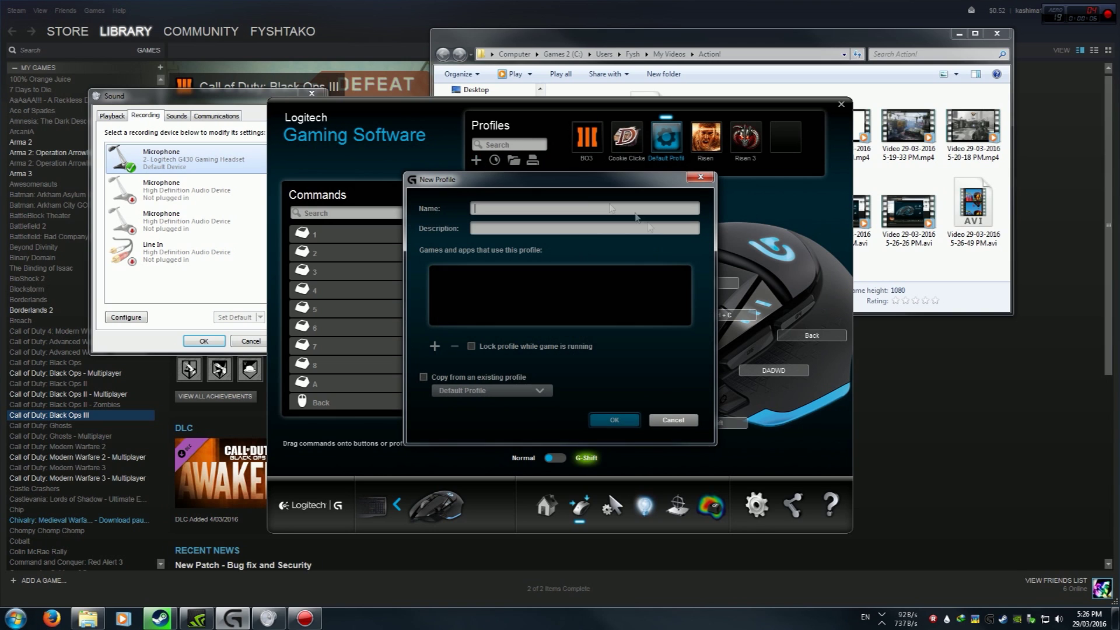
left_click(673, 420)
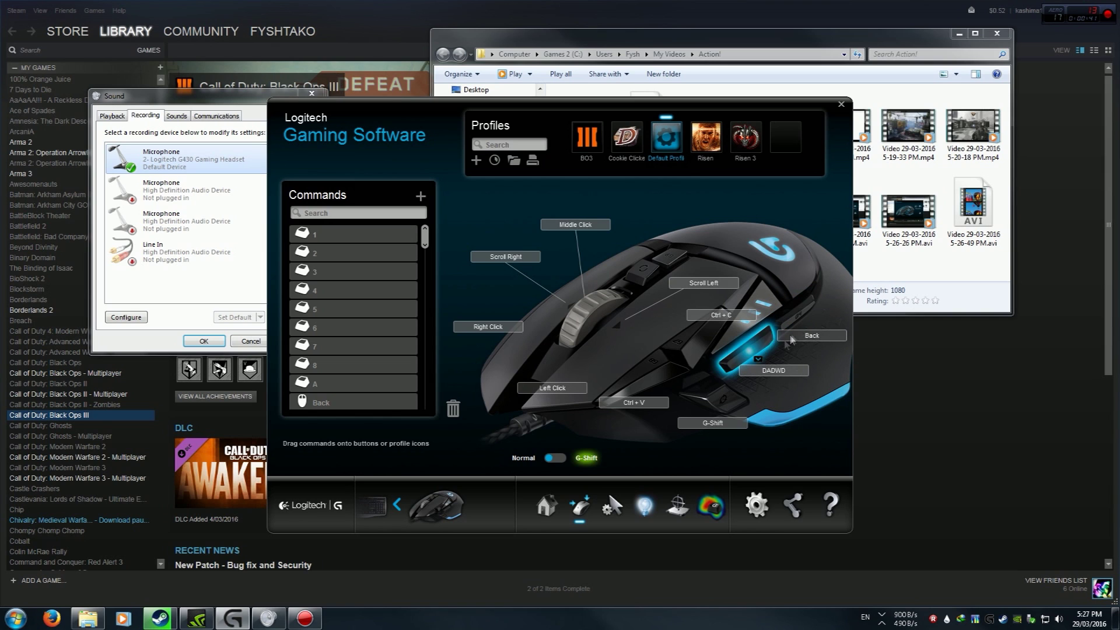
right_click(748, 371)
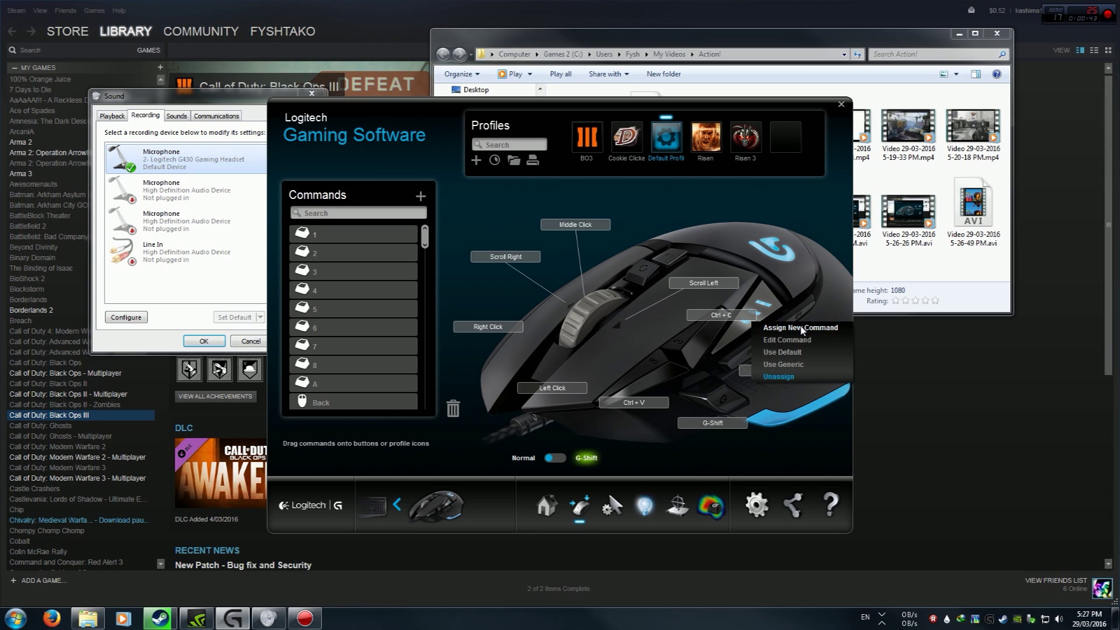
Step: Assign a new Multi Key command containing a Left Button click (down and up)
left_click(801, 328)
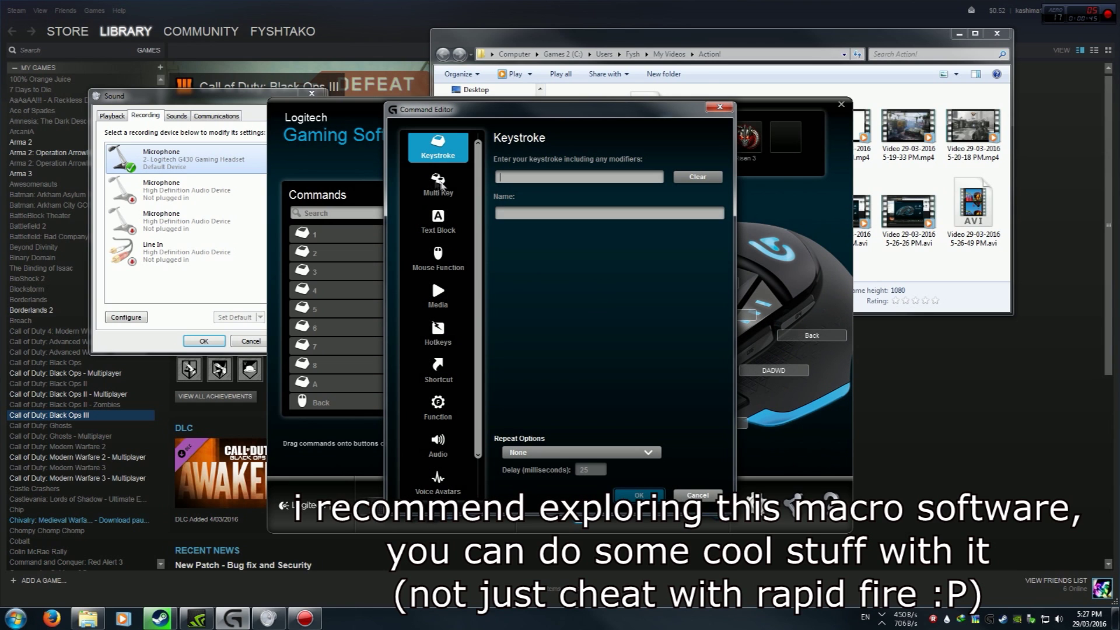
left_click(439, 185)
right_click(554, 226)
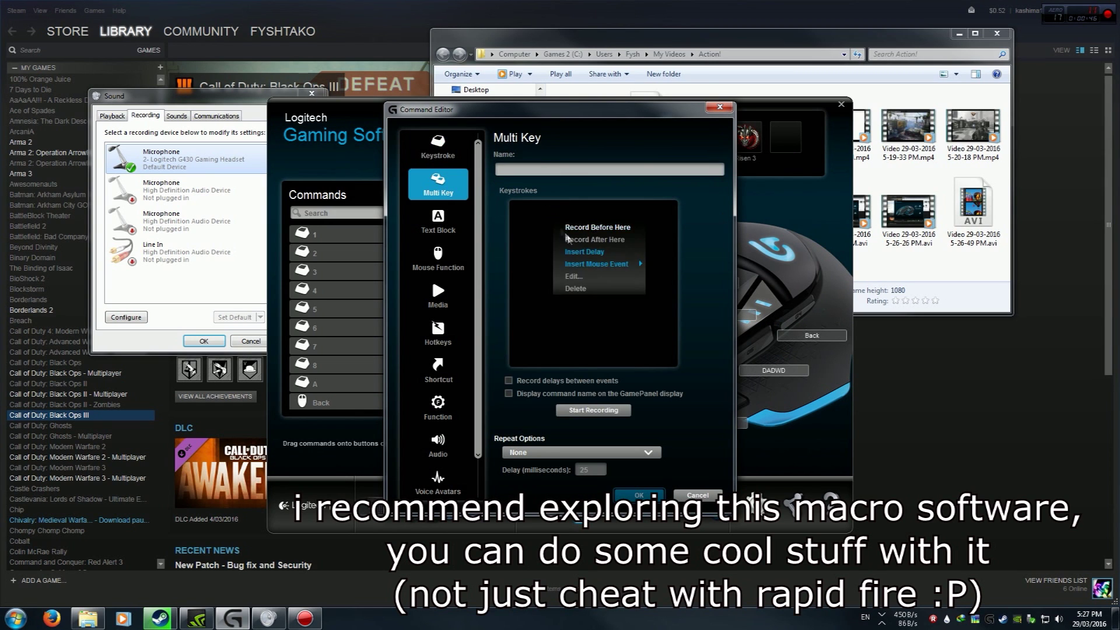
mouse_move(582, 266)
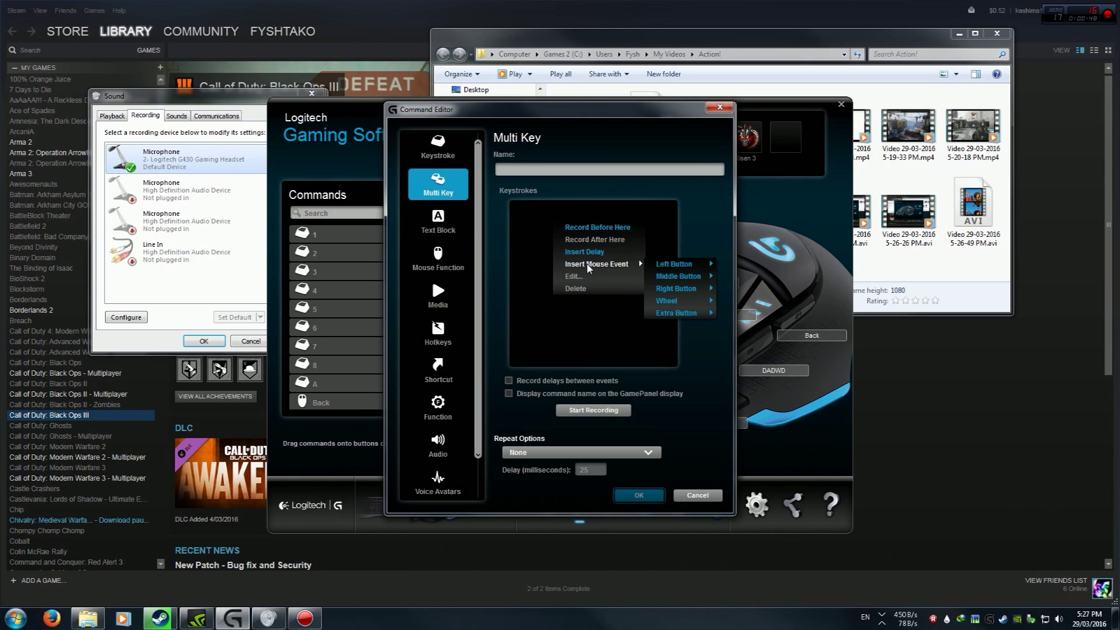
mouse_move(676, 265)
left_click(733, 289)
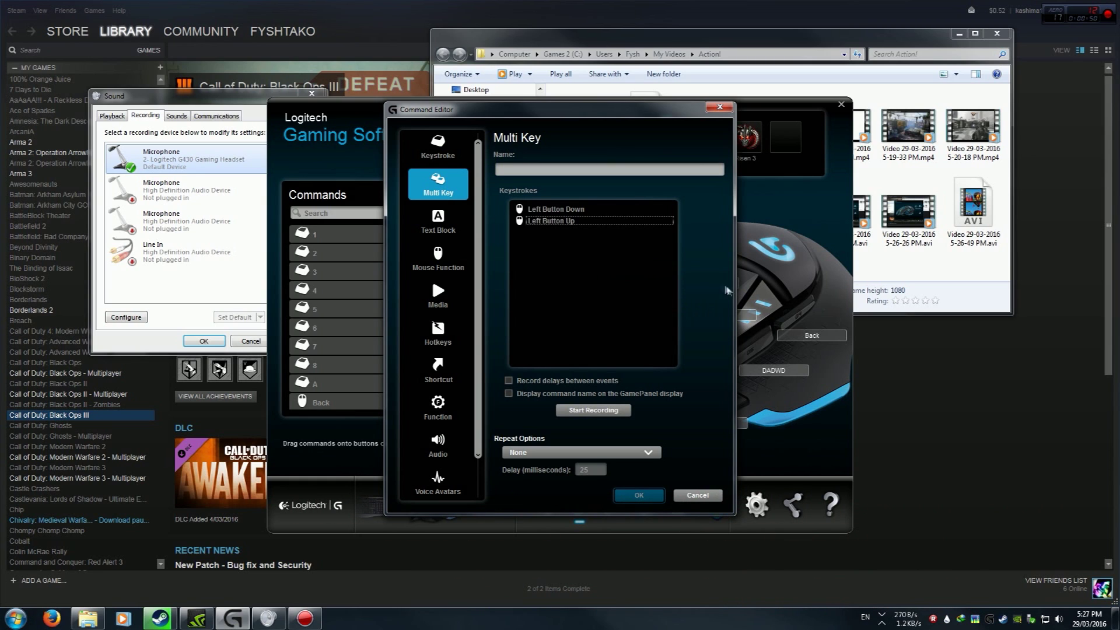
Step: Insert a 0.005 sec delay between Left Button Down and Left Button Up
right_click(559, 221)
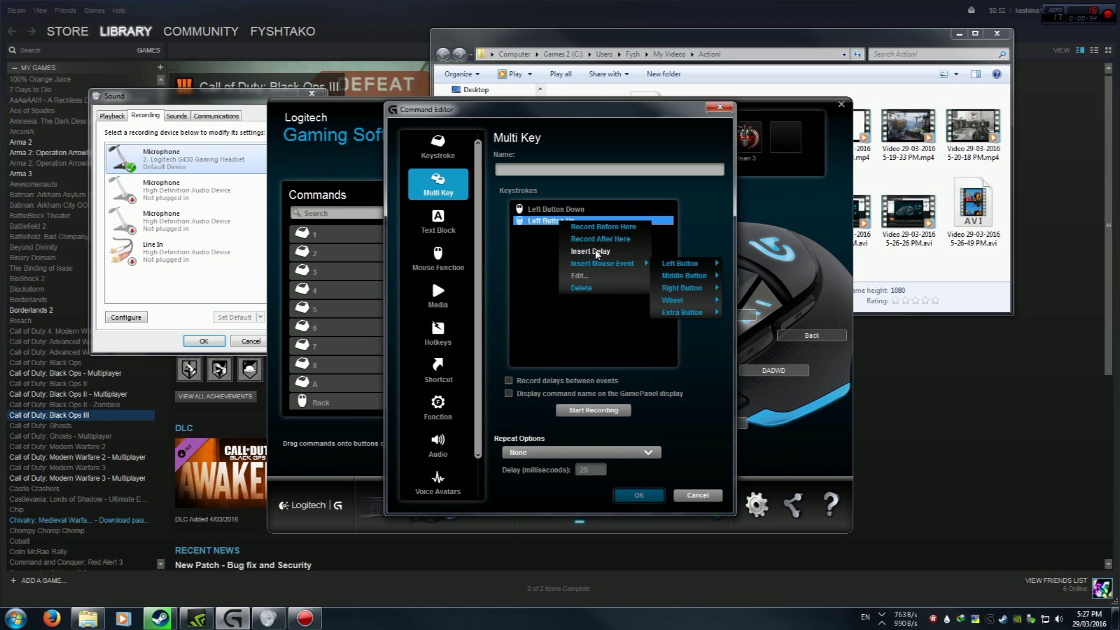
left_click(591, 252)
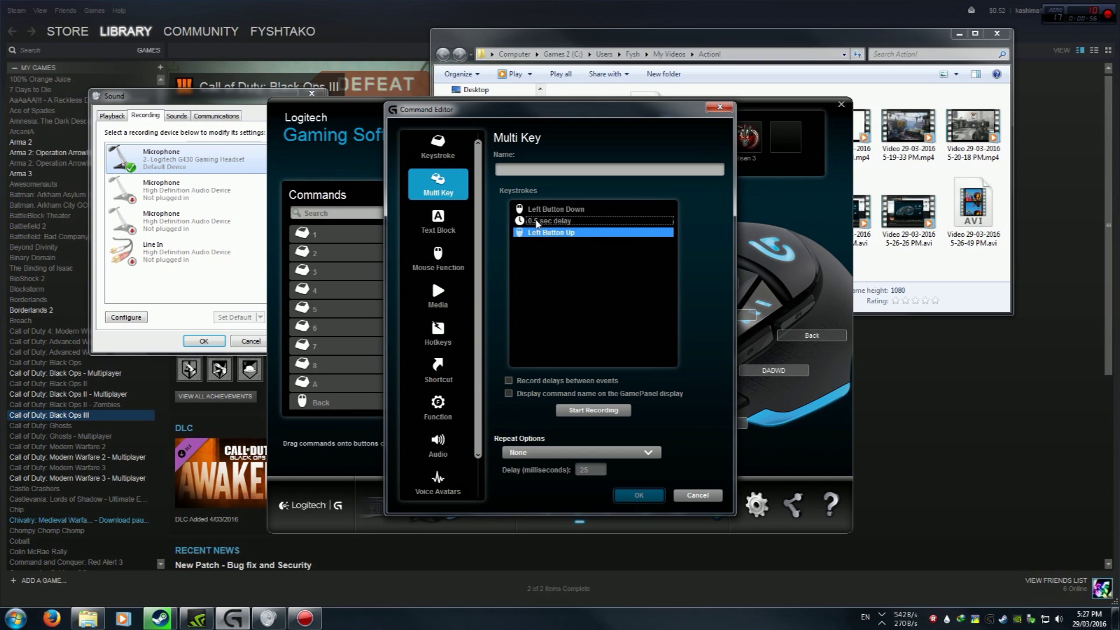
right_click(543, 234)
double_click(545, 222)
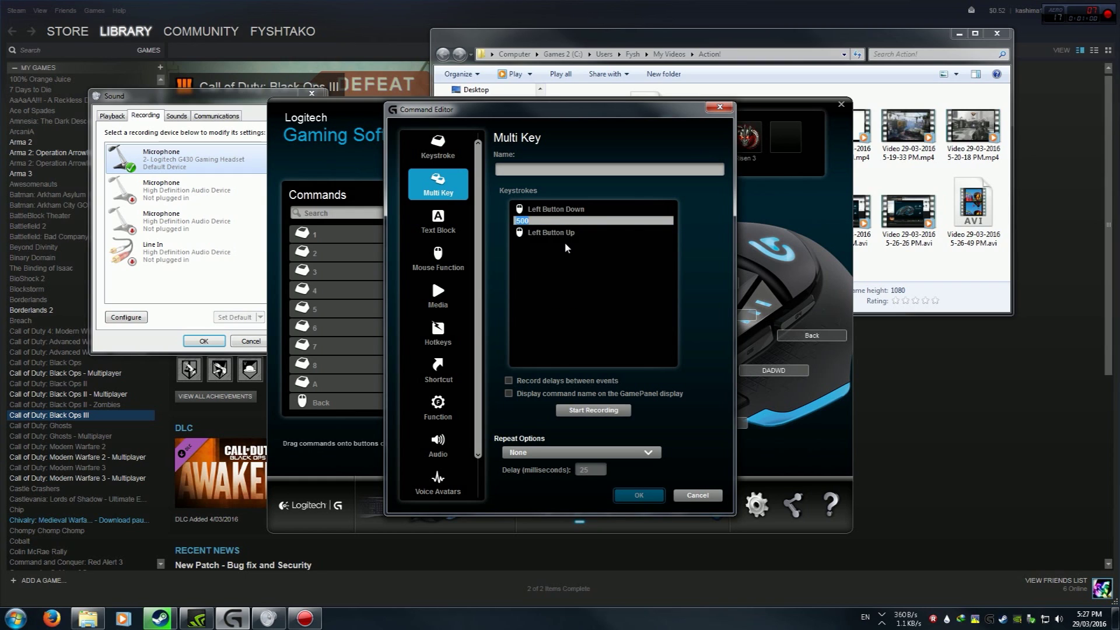
key("Return")
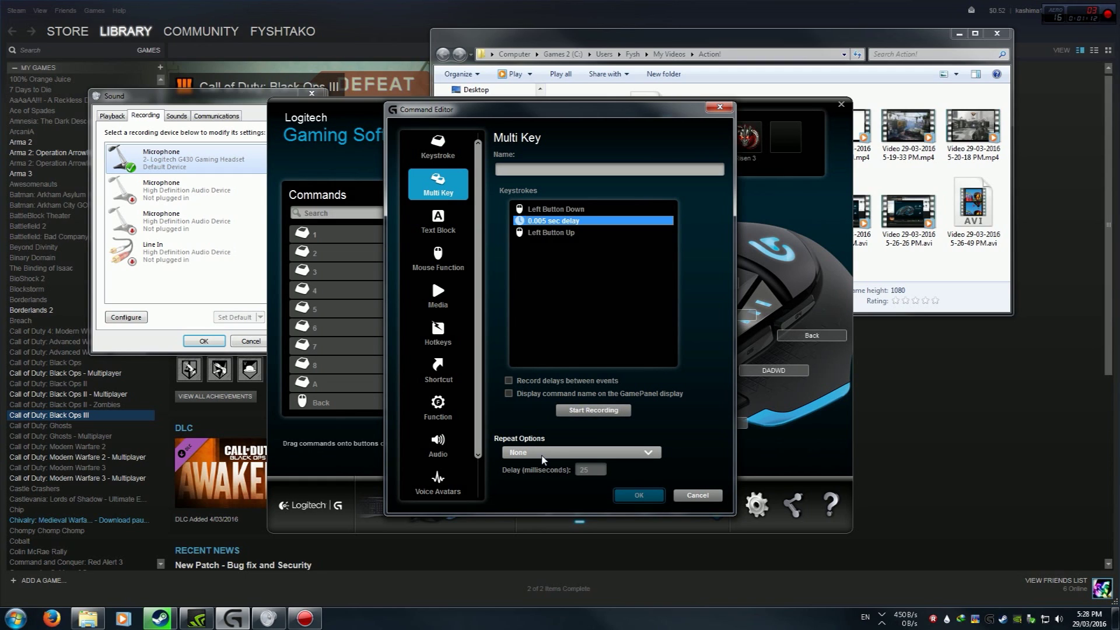
Step: Set the macro to repeat While Pressed with a 10 ms delay
left_click(543, 454)
left_click(546, 462)
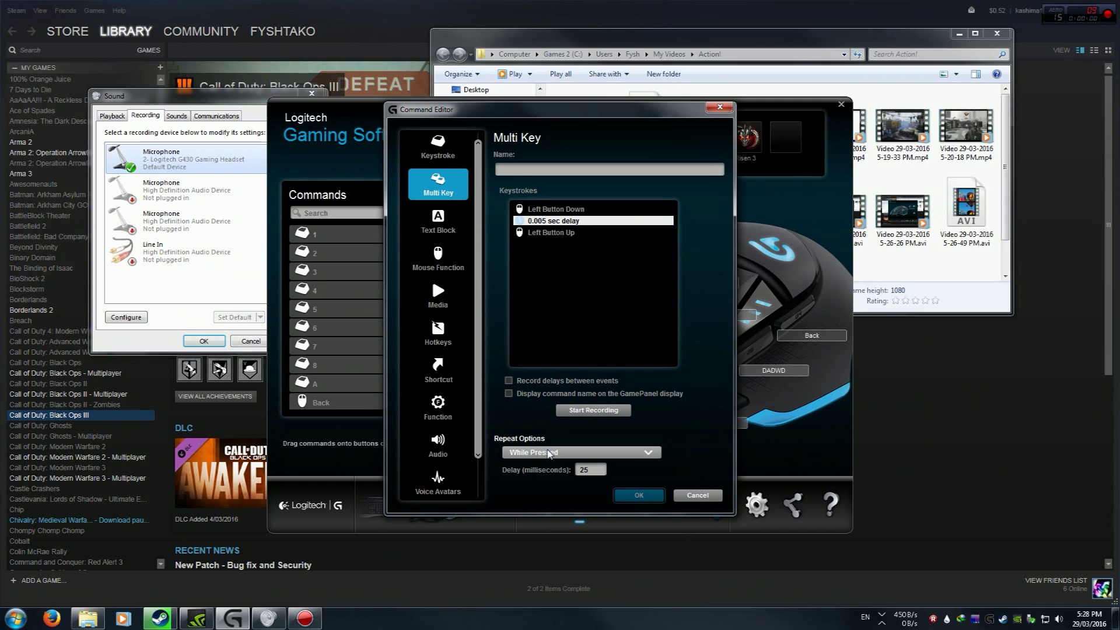
left_click(548, 454)
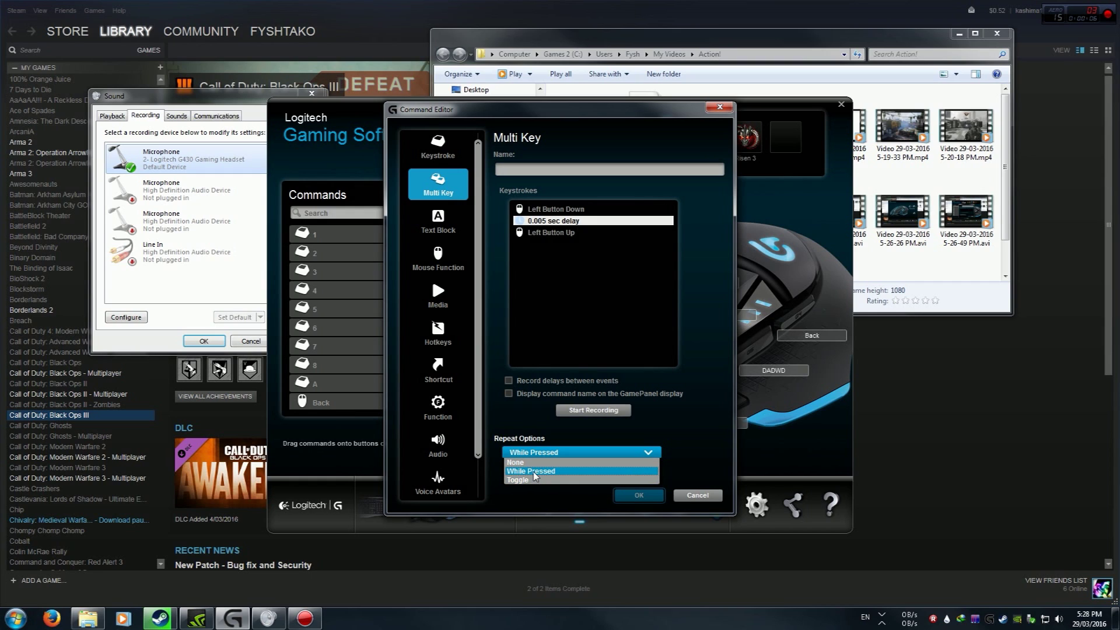
left_click(534, 475)
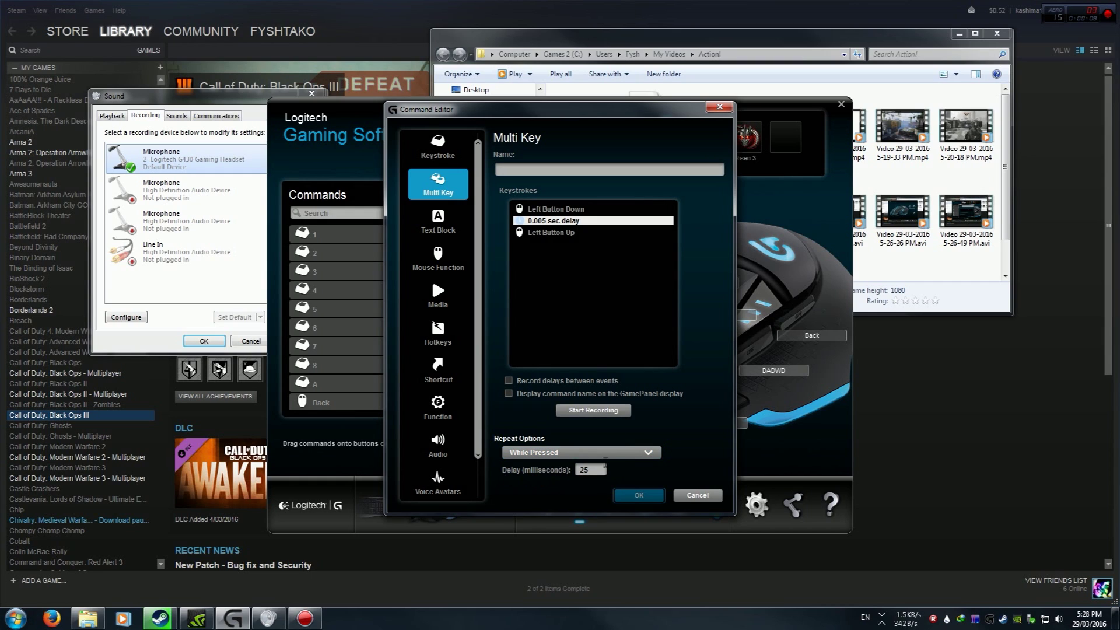
type("10")
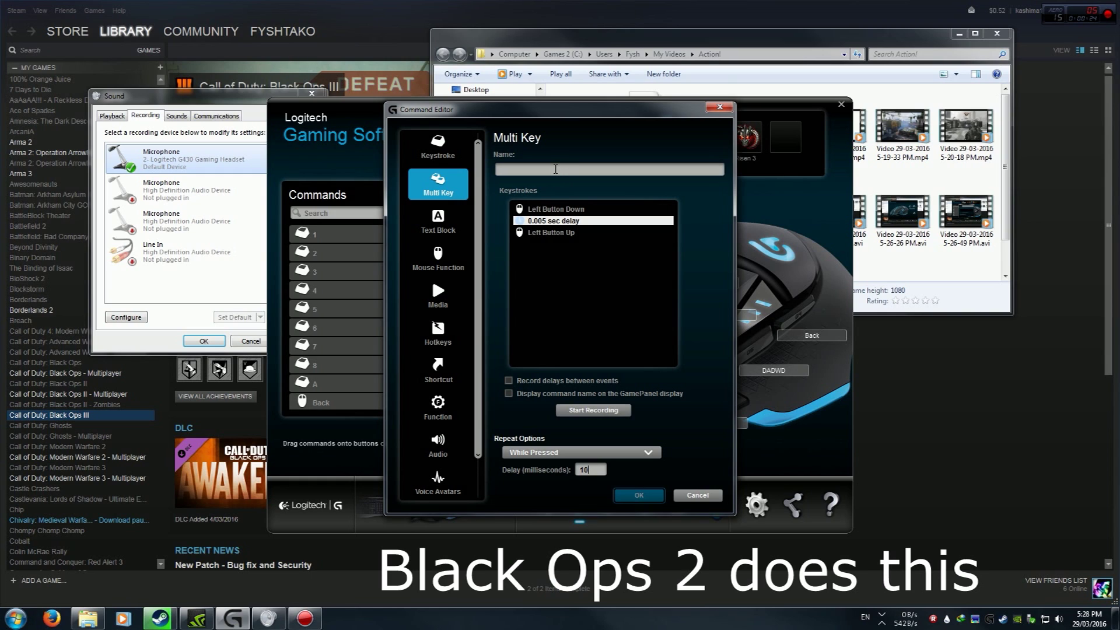
Step: Name the macro 'ADIMAWDOD' and save it to the mouse button
left_click(556, 169)
type("ADIMAWDOD")
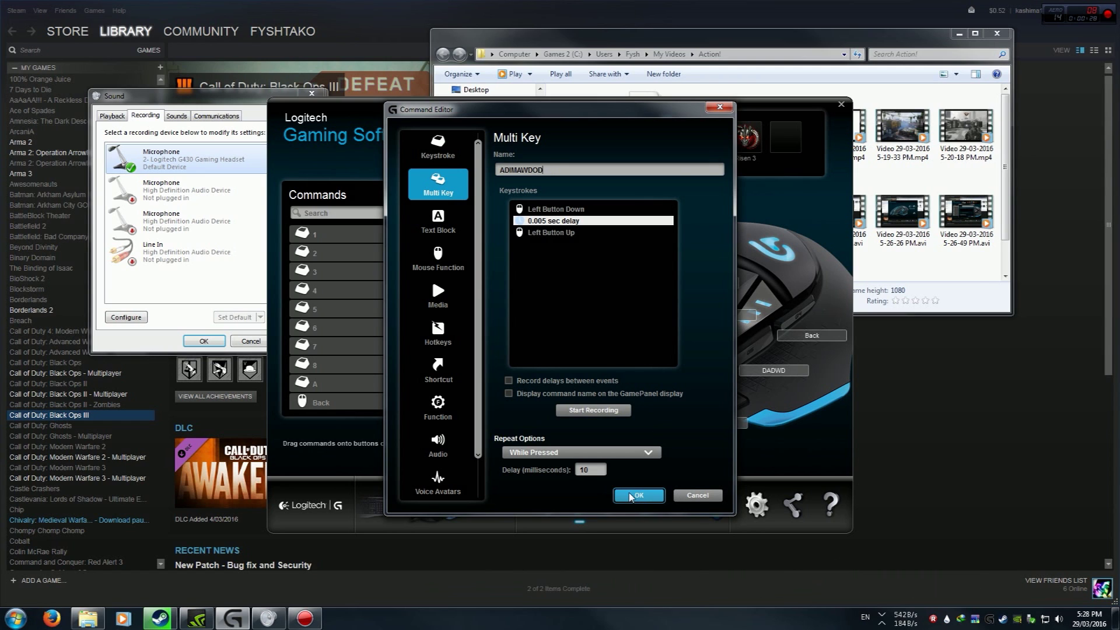
left_click(632, 497)
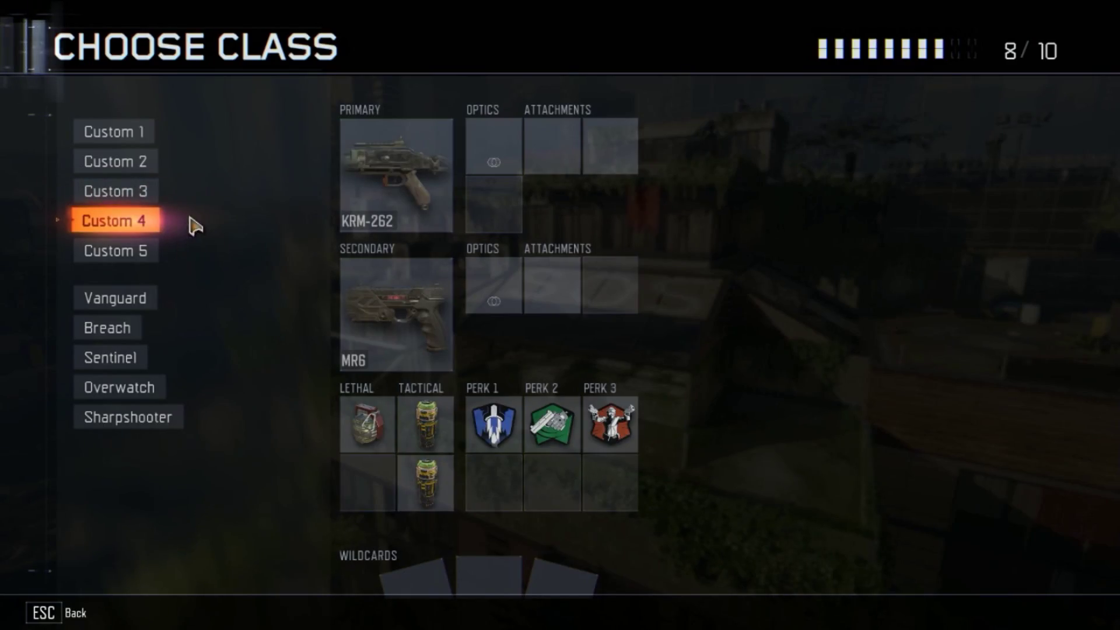
Step: Choose a custom class, enter the Black Ops III match, and sprint past the yellow barrels
left_click(130, 261)
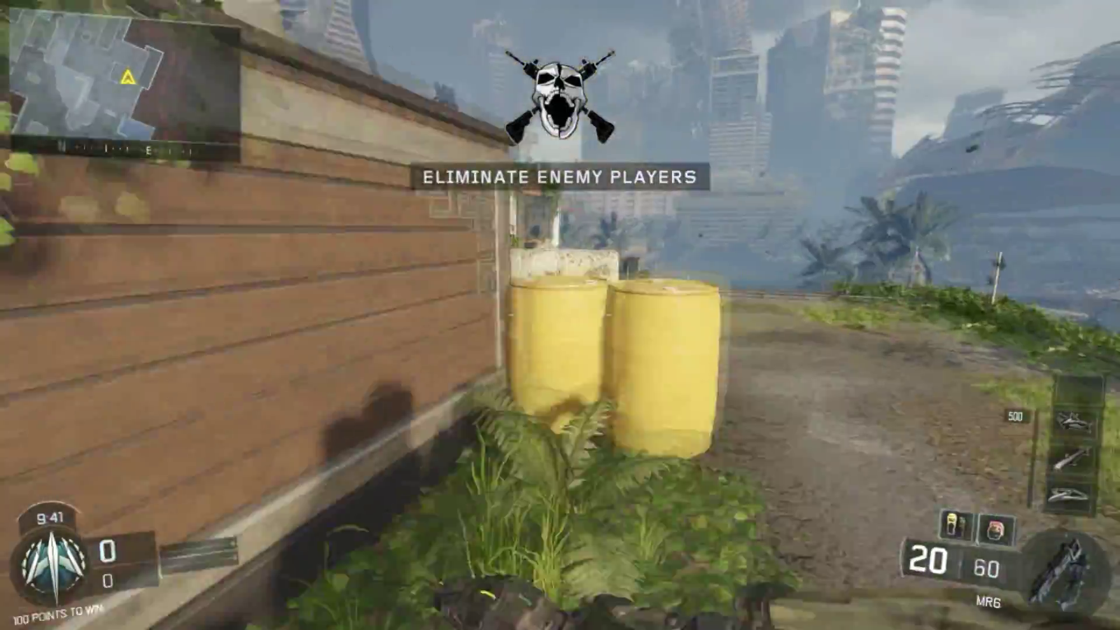
key("shift+w")
key("w")
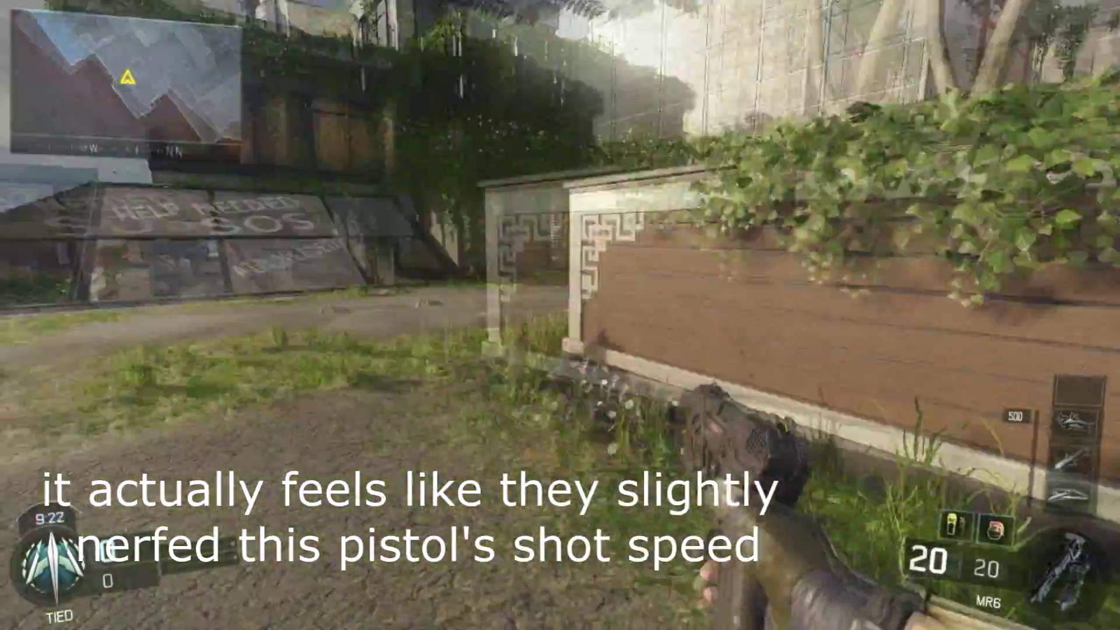
Step: Rapid-fire the MR6 pistol at the wooden wall with the macro, then equip the Drakon sniper
left_click(560, 315)
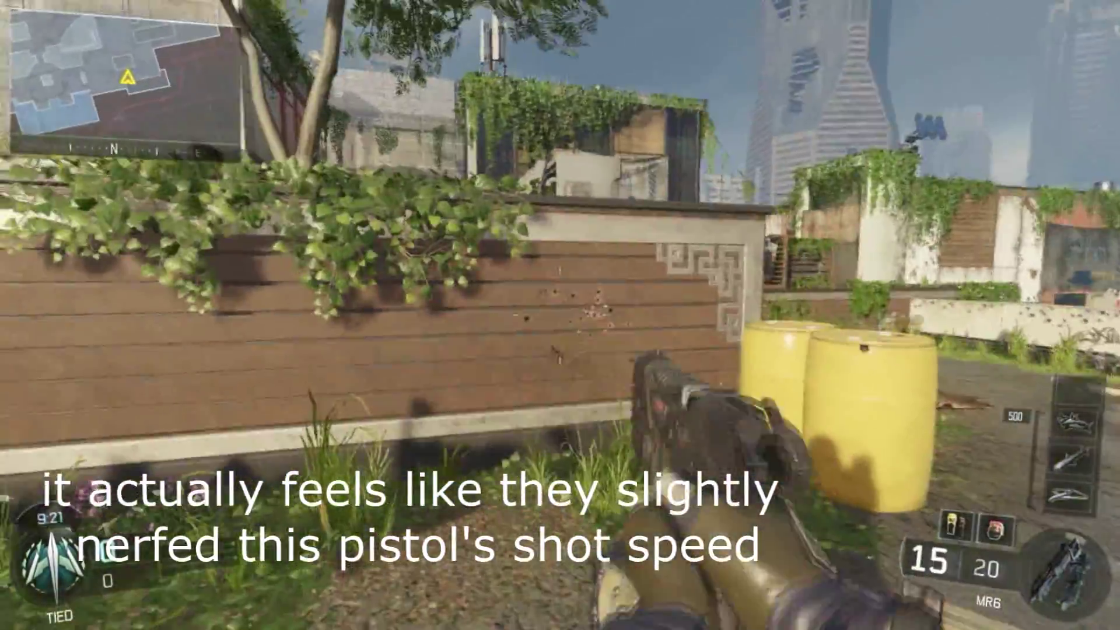
left_click(560, 316)
left_click(560, 315)
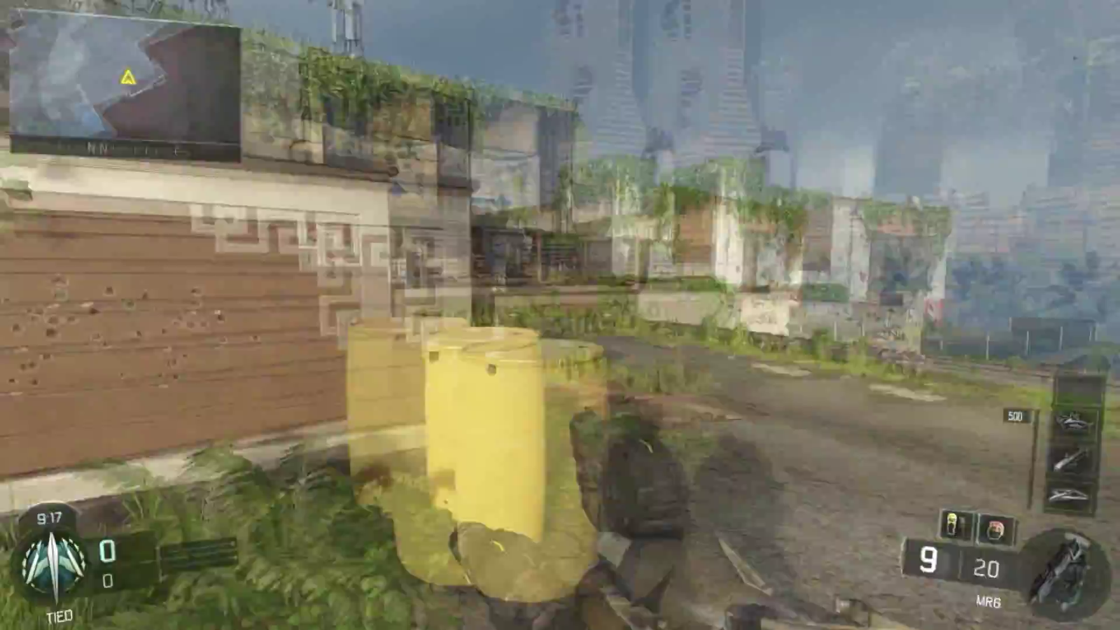
left_click(560, 315)
left_click(560, 315)
left_click(560, 315)
left_click(560, 315)
left_click(560, 315)
left_click(560, 315)
left_click(560, 315)
left_click(560, 316)
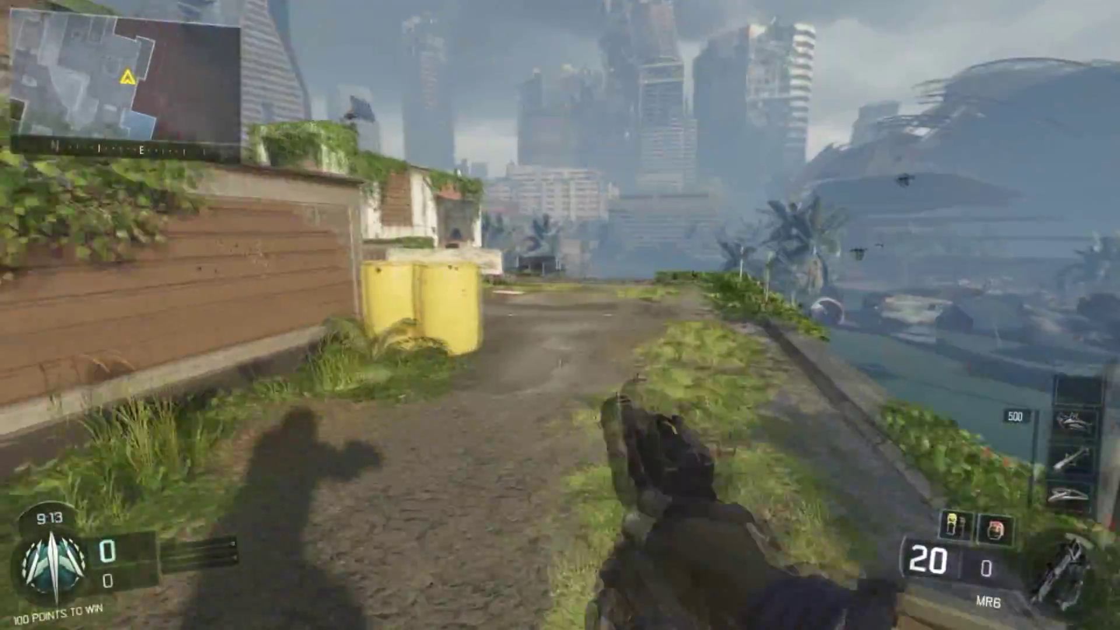
left_click(560, 316)
left_click(560, 316)
left_click(560, 315)
left_click(560, 315)
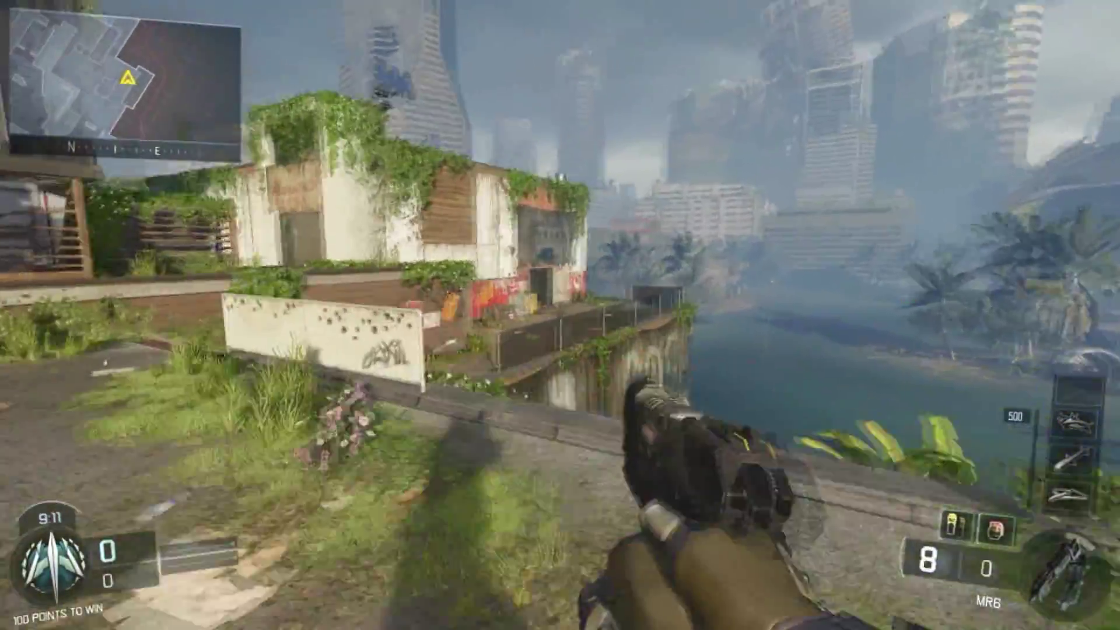
key("1")
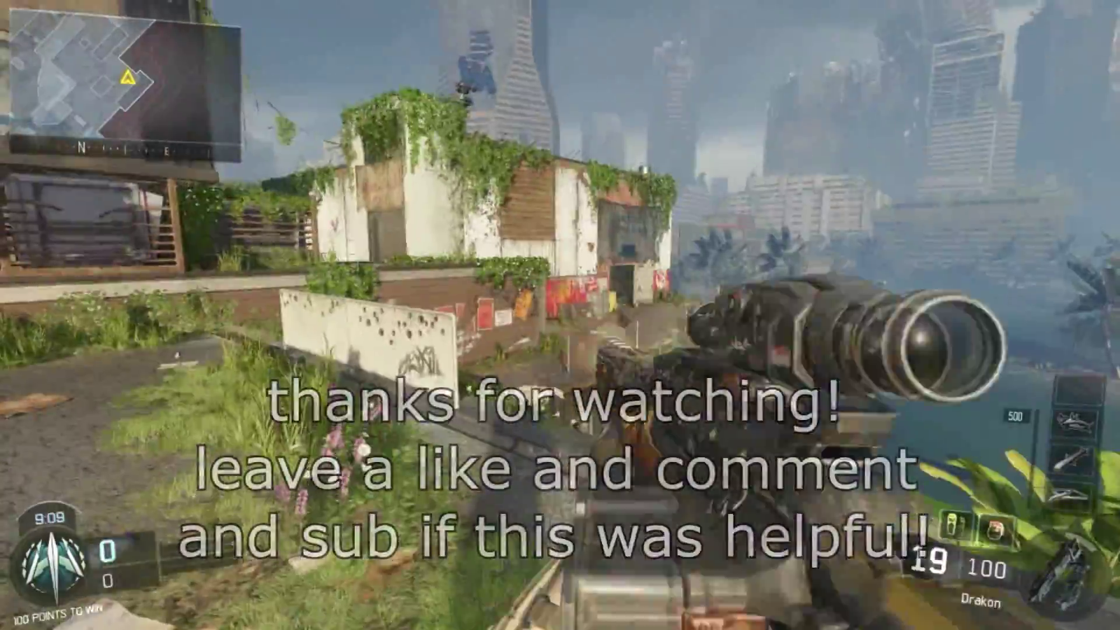